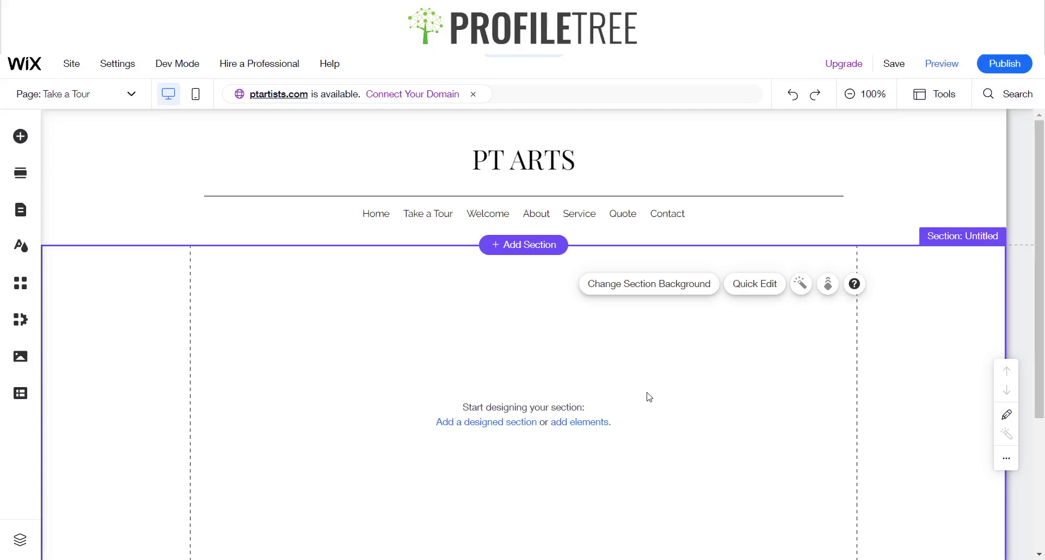
# Add the Classic Wix Video channel layout to the empty Take a Tour section
pyautogui.click(19, 140)
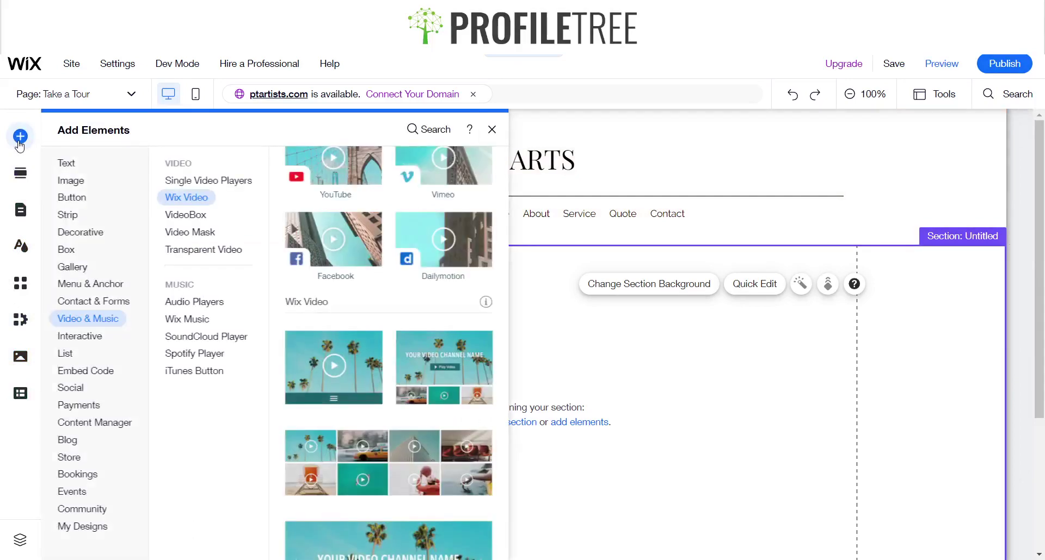
pyautogui.click(251, 180)
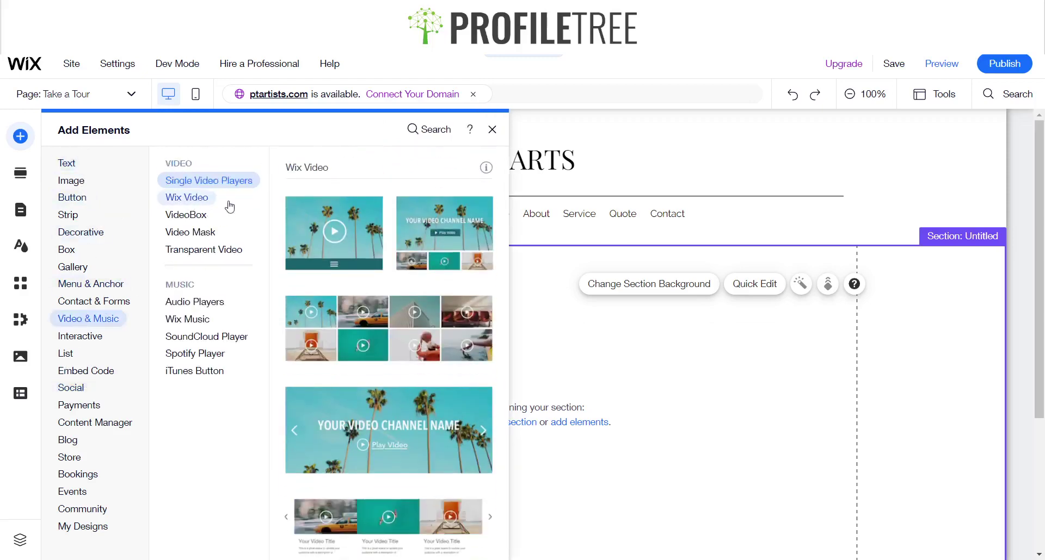
pyautogui.moveTo(388, 430)
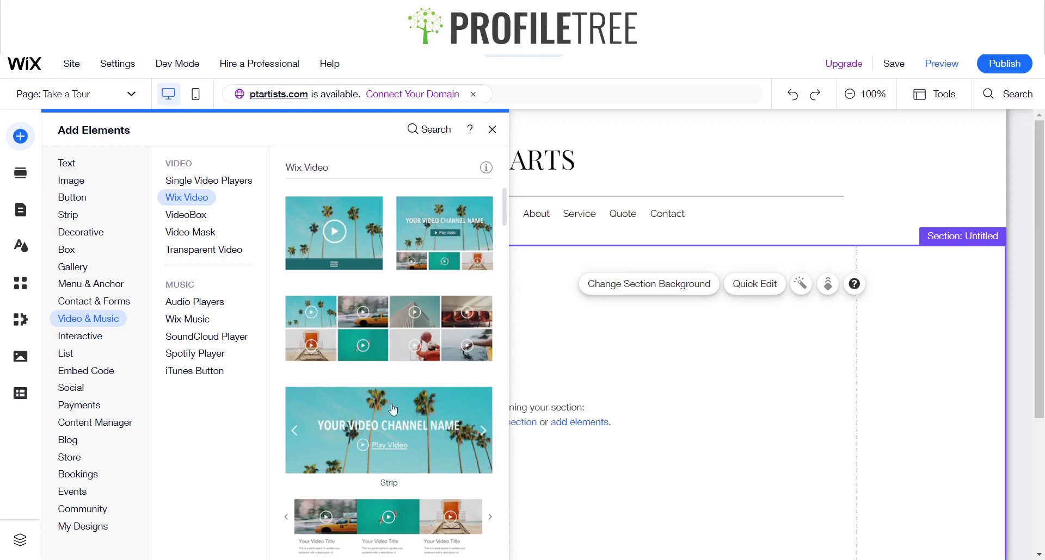
pyautogui.scroll(-2, 410, 425)
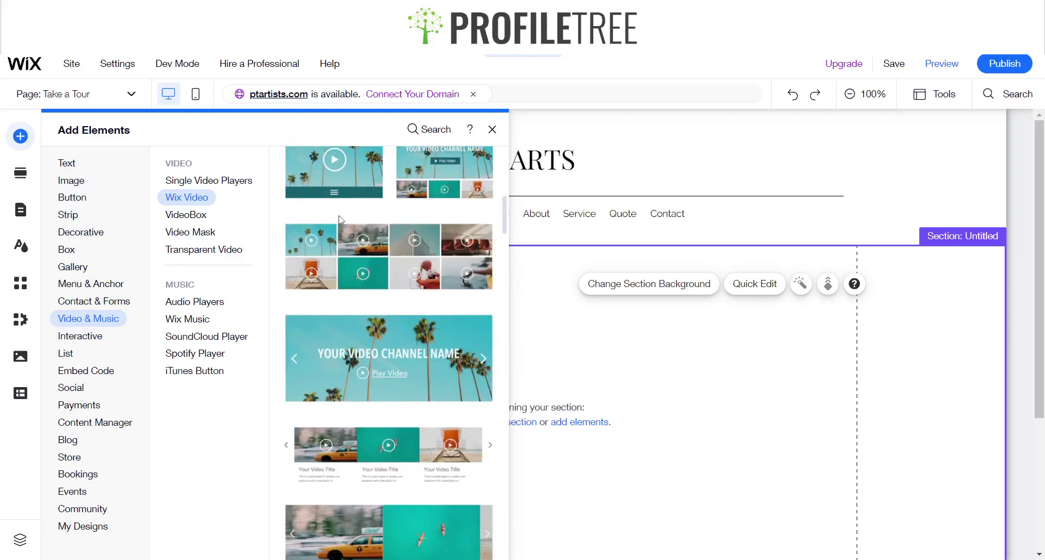
pyautogui.scroll(2, 340, 219)
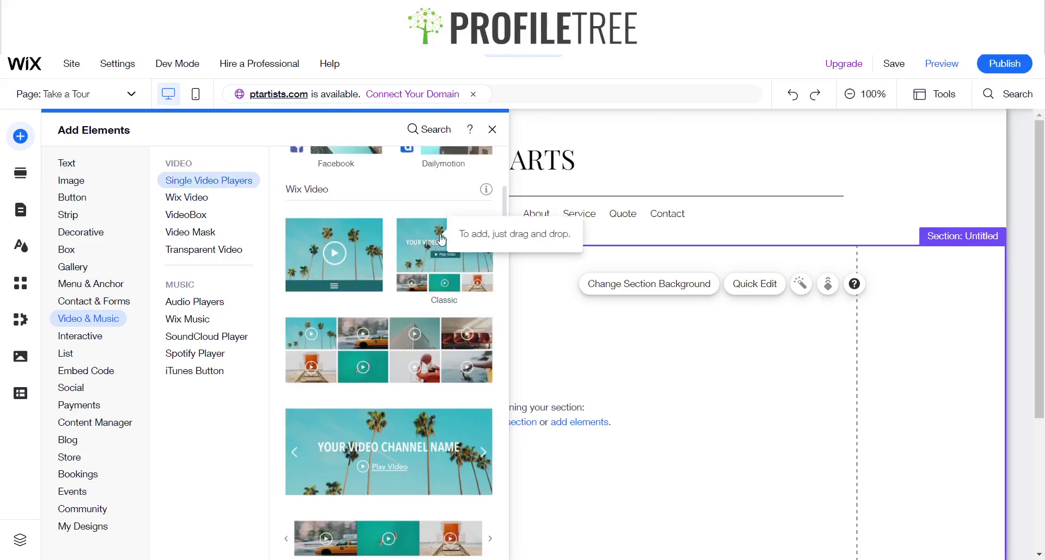
pyautogui.click(442, 240)
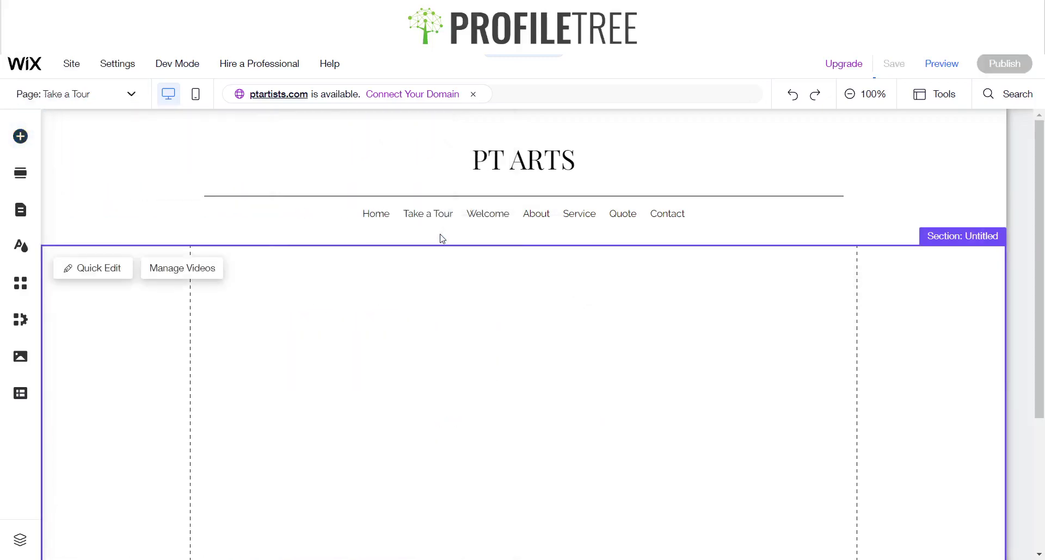
# Stretch the video widget right and left out to the section's dashed guides
pyautogui.scroll(-2, 438, 236)
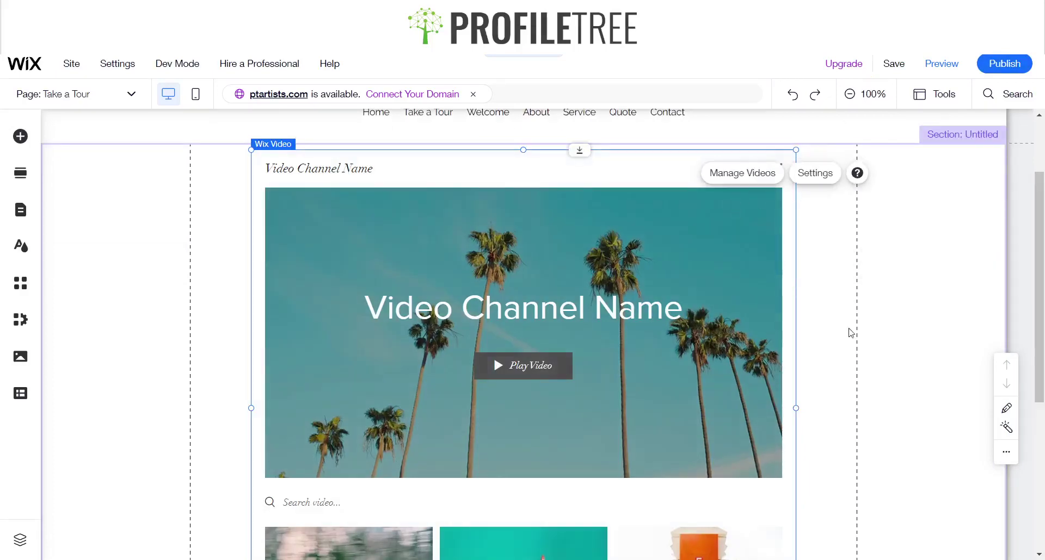
pyautogui.scroll(-3, 800, 406)
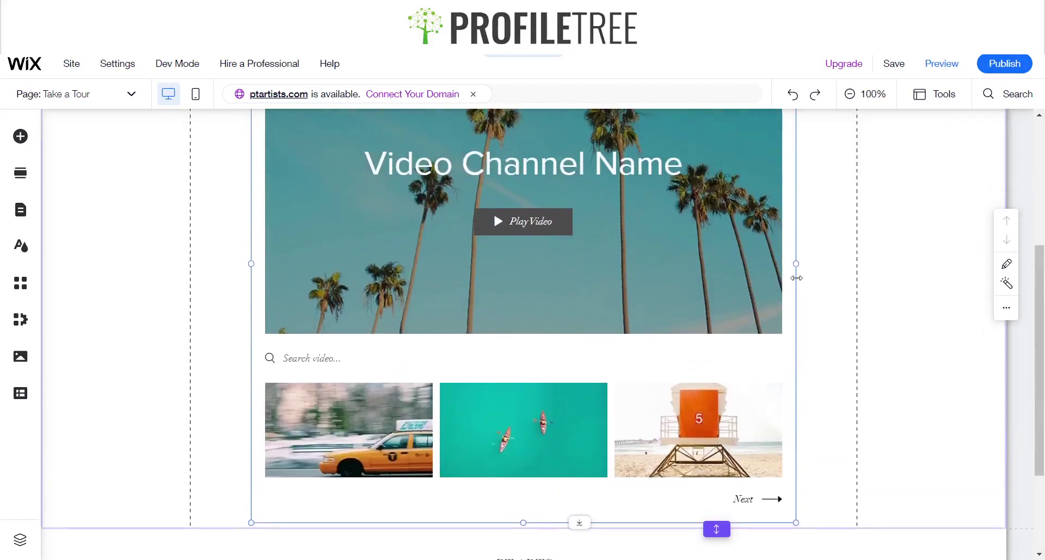
pyautogui.moveTo(793, 264); pyautogui.dragTo(857, 263)
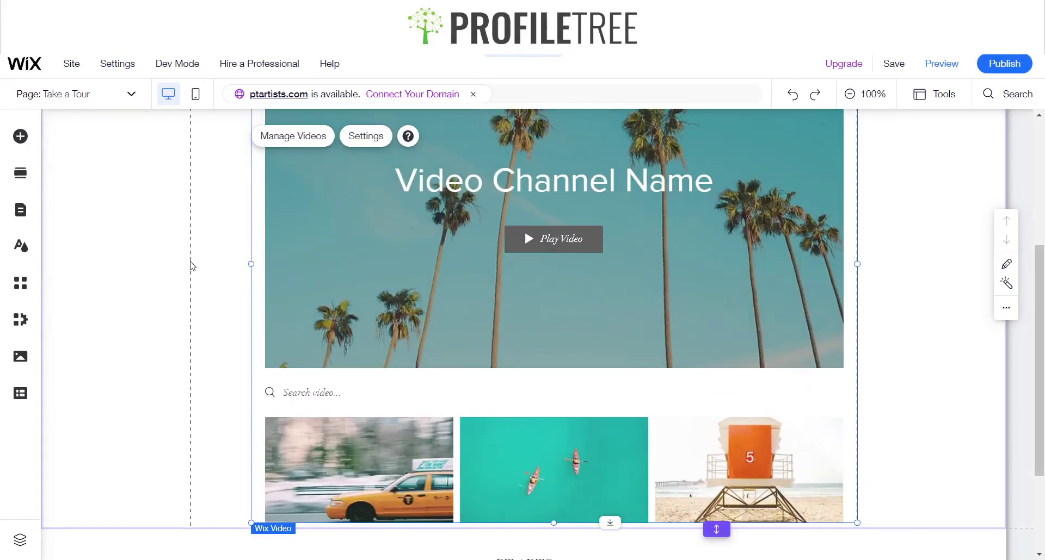
pyautogui.moveTo(250, 263); pyautogui.dragTo(190, 262)
# Select the section, then the video channel widget, bringing up its Videos dashboard
pyautogui.click(133, 296)
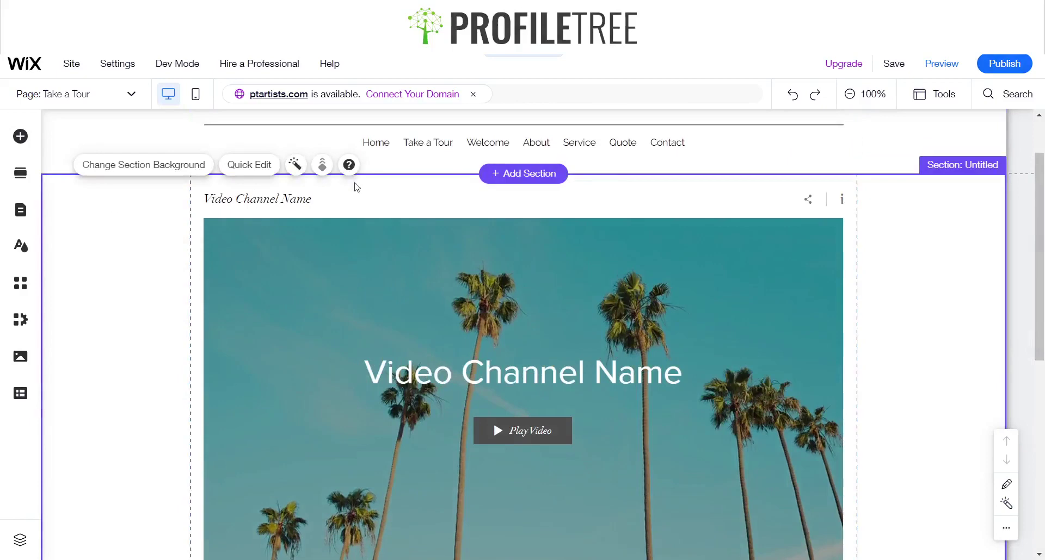
pyautogui.scroll(-2, 463, 357)
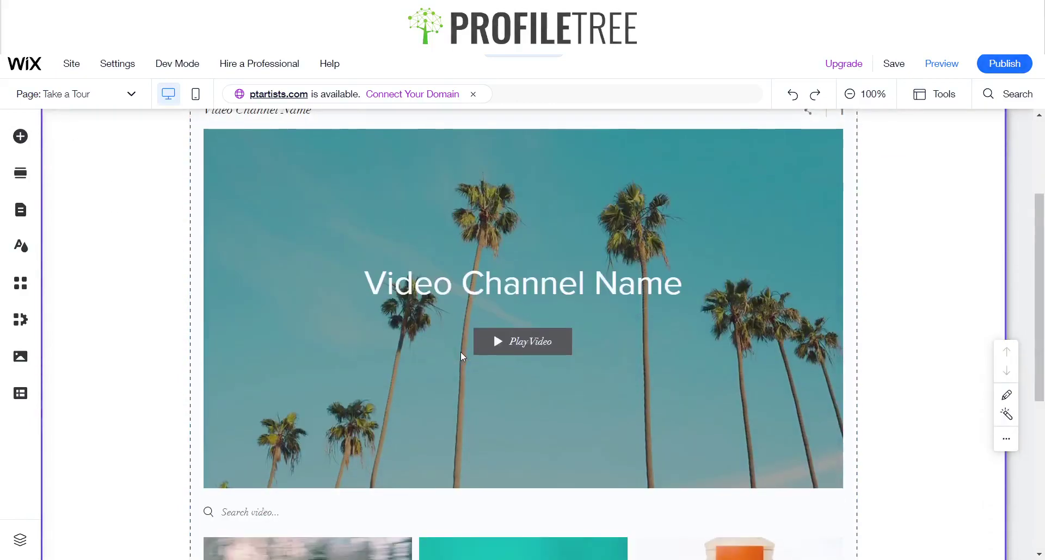
pyautogui.scroll(1, 461, 356)
pyautogui.click(534, 401)
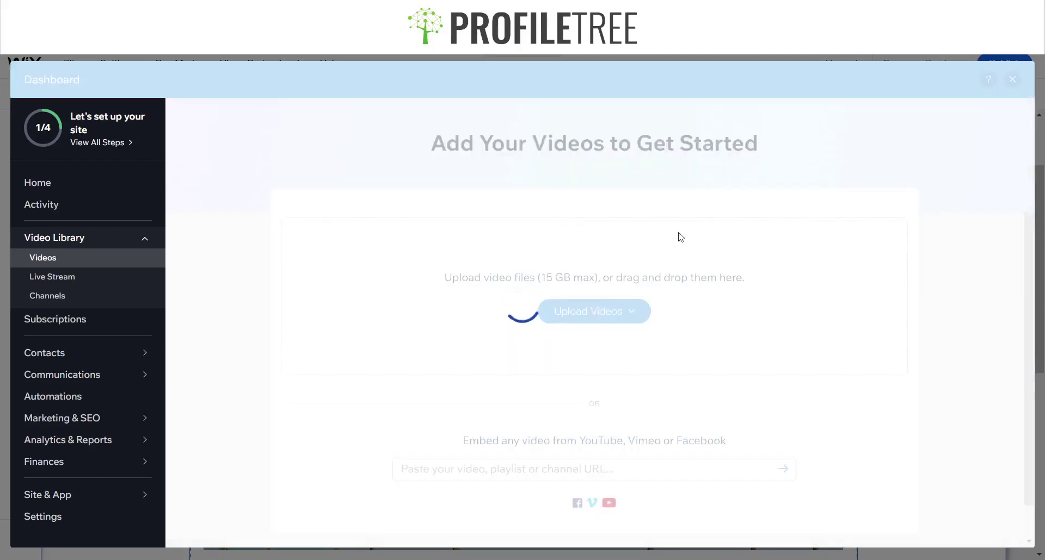
pyautogui.scroll(-1, 626, 366)
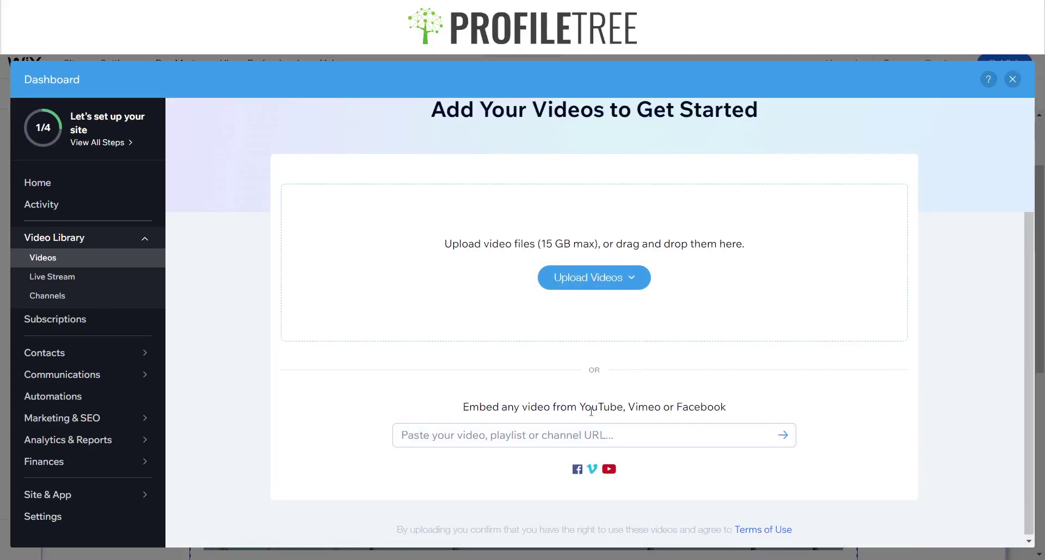
pyautogui.click(1013, 80)
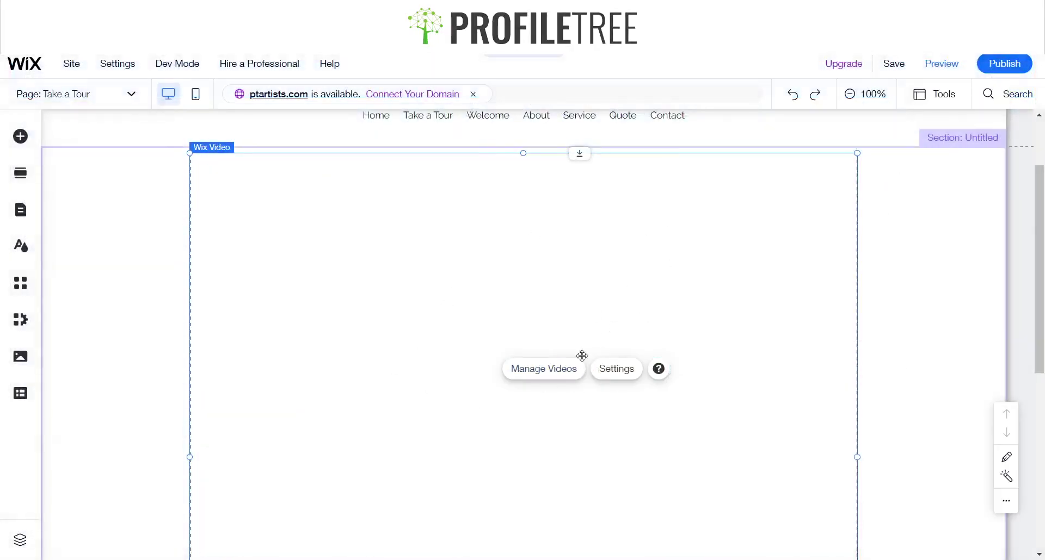
# Start a new section below the video, then switch to the Add Elements list
pyautogui.scroll(-1, 445, 308)
pyautogui.scroll(-2, 452, 308)
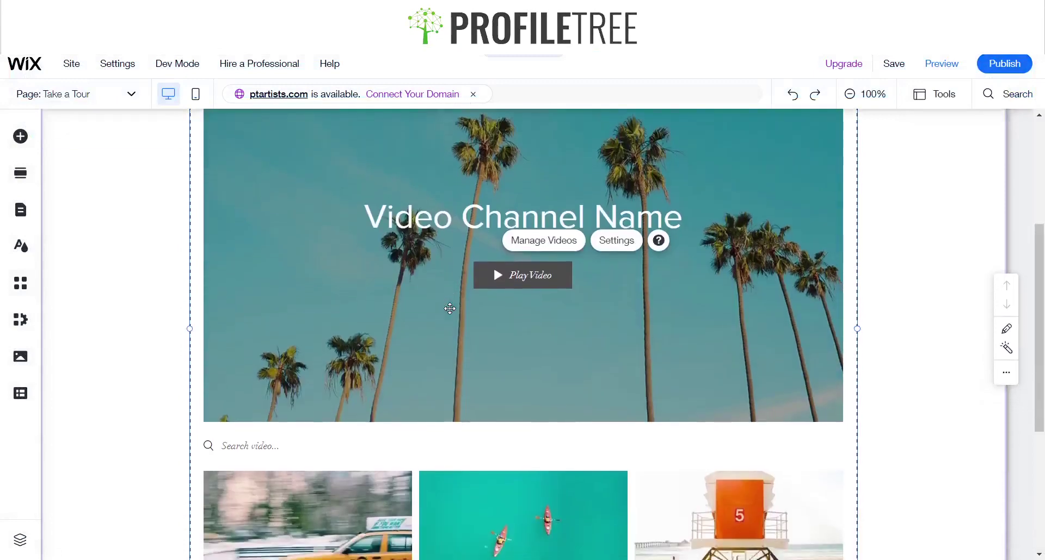
pyautogui.scroll(-3, 449, 308)
pyautogui.scroll(1, 450, 308)
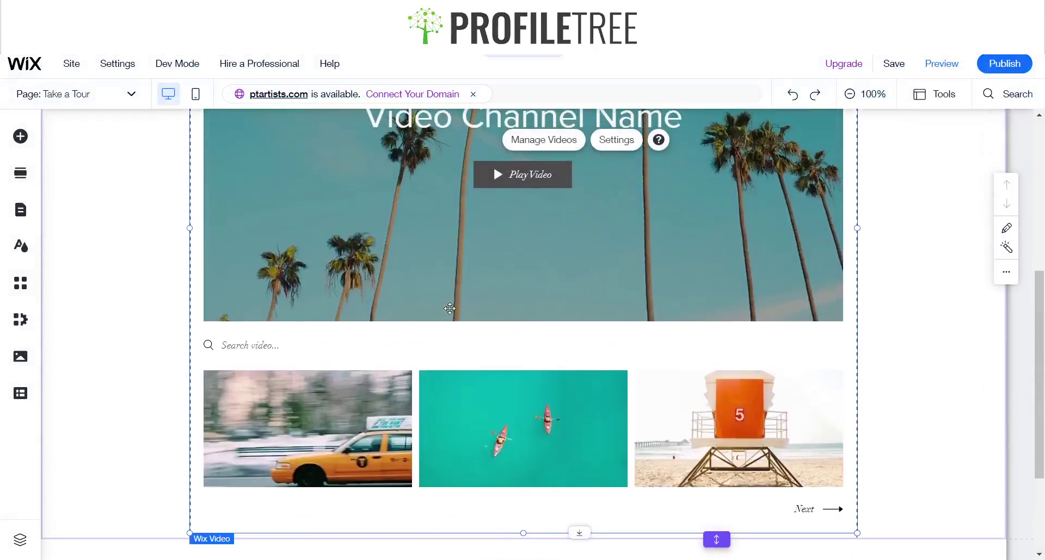
pyautogui.scroll(-1, 449, 308)
pyautogui.scroll(-1, 449, 309)
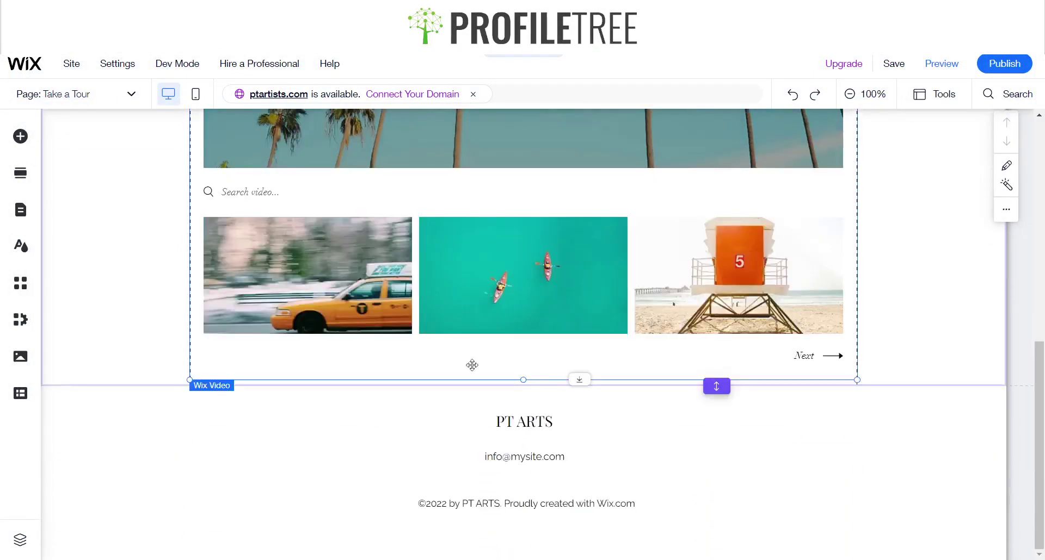
pyautogui.moveTo(524, 385)
pyautogui.click(547, 397)
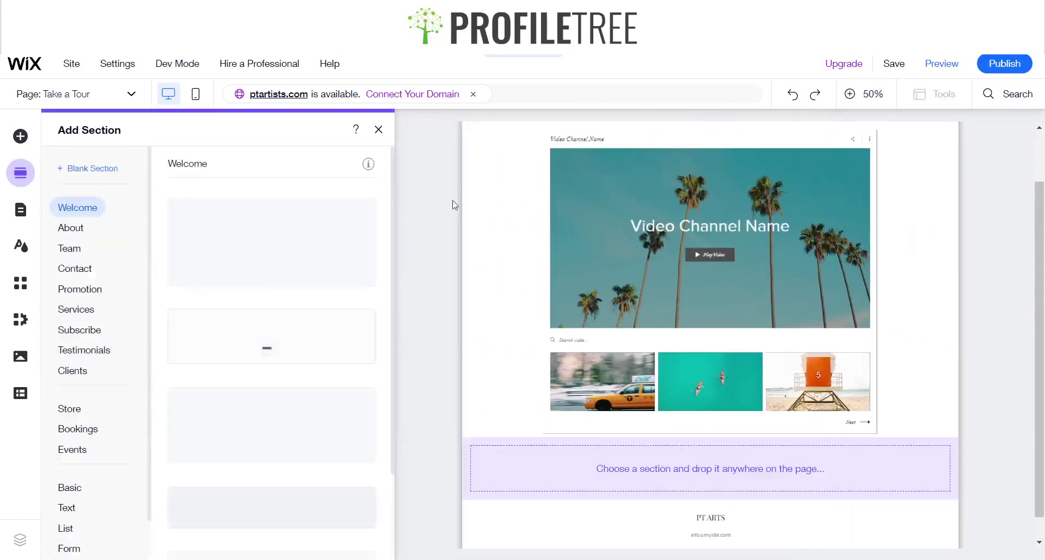
pyautogui.click(20, 139)
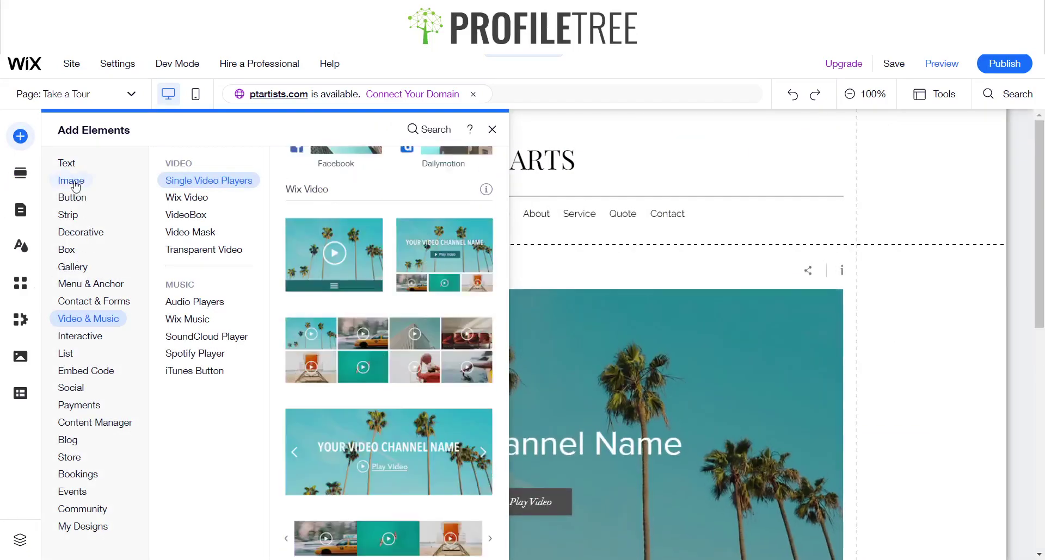
# Browse the Decorative and Image categories, then show the Upload & Import image options
pyautogui.click(81, 232)
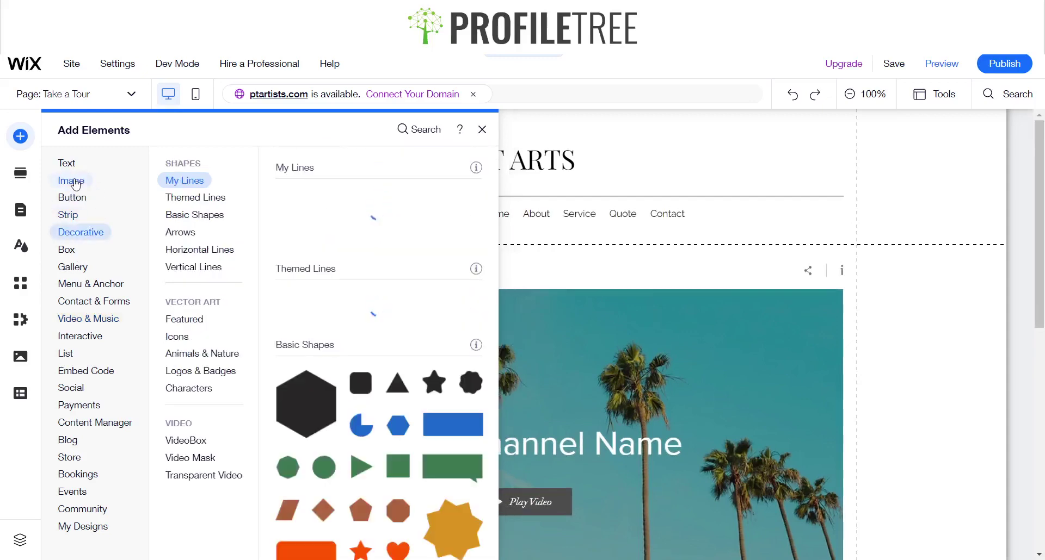
pyautogui.click(76, 182)
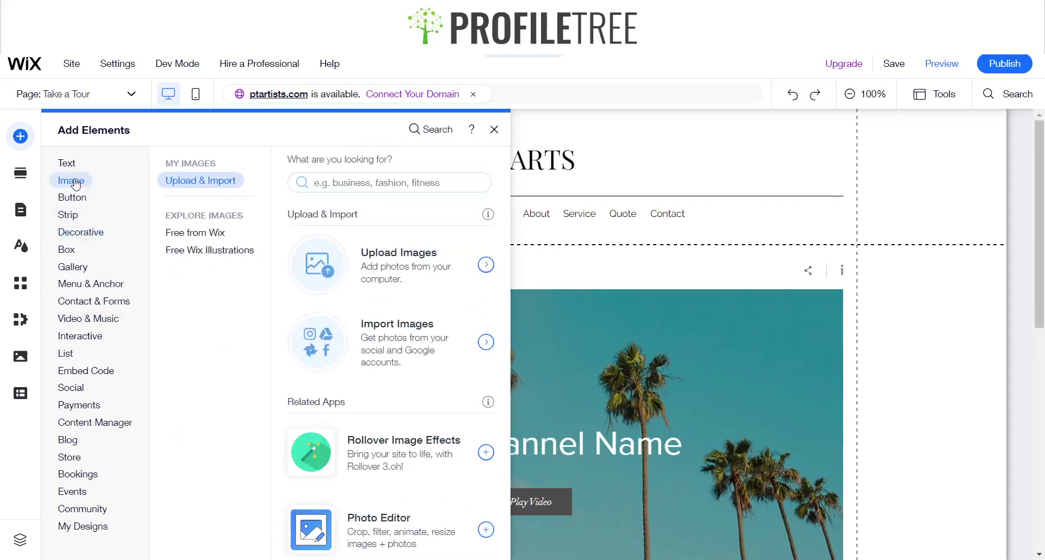
pyautogui.scroll(-3, 375, 392)
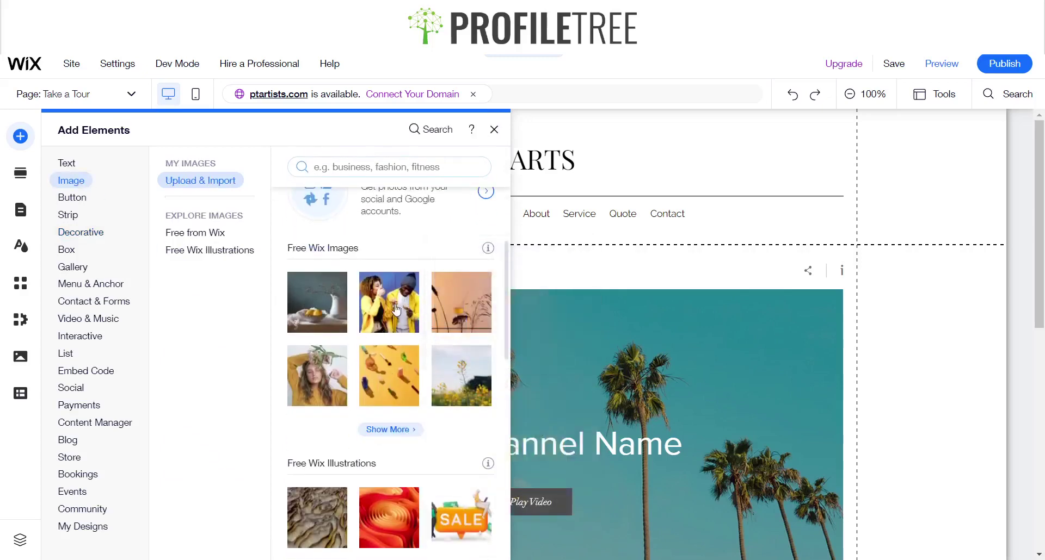
pyautogui.scroll(-2, 363, 345)
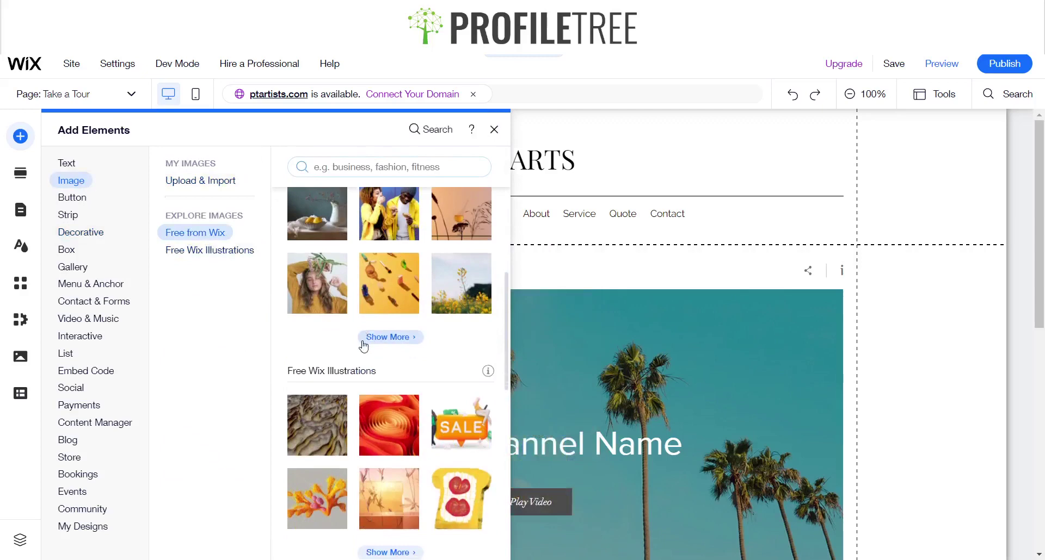
pyautogui.scroll(1, 363, 346)
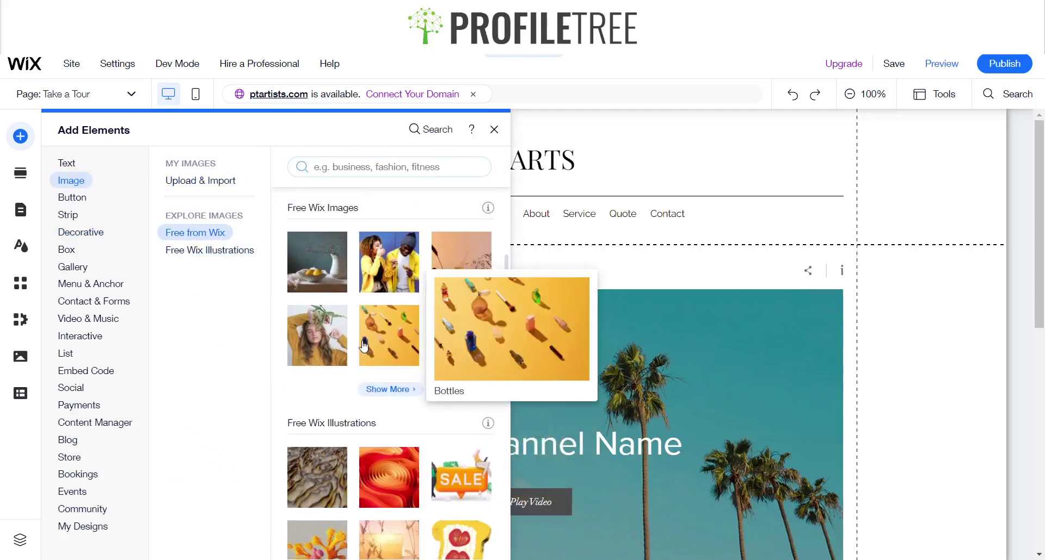
pyautogui.scroll(1, 363, 346)
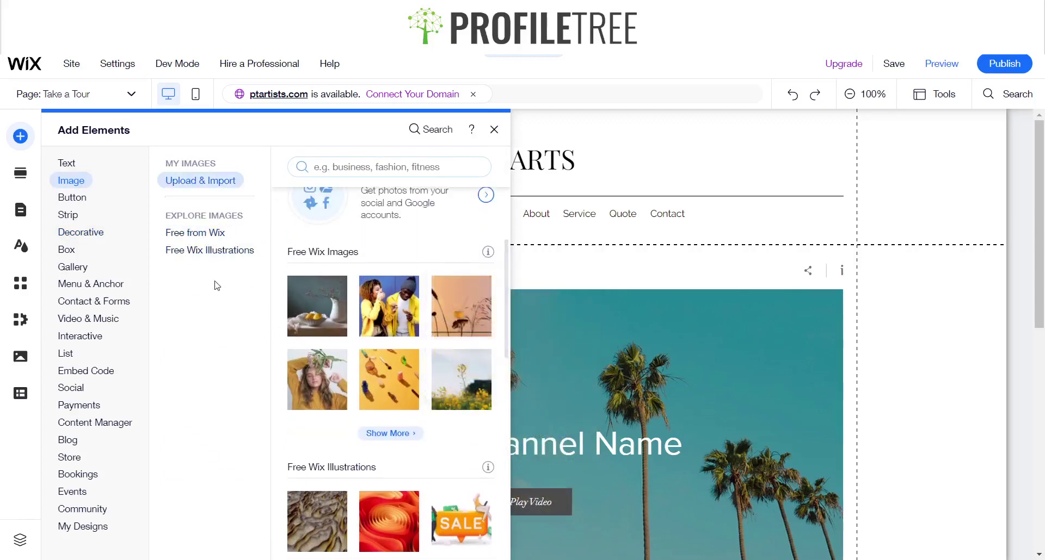
pyautogui.click(188, 185)
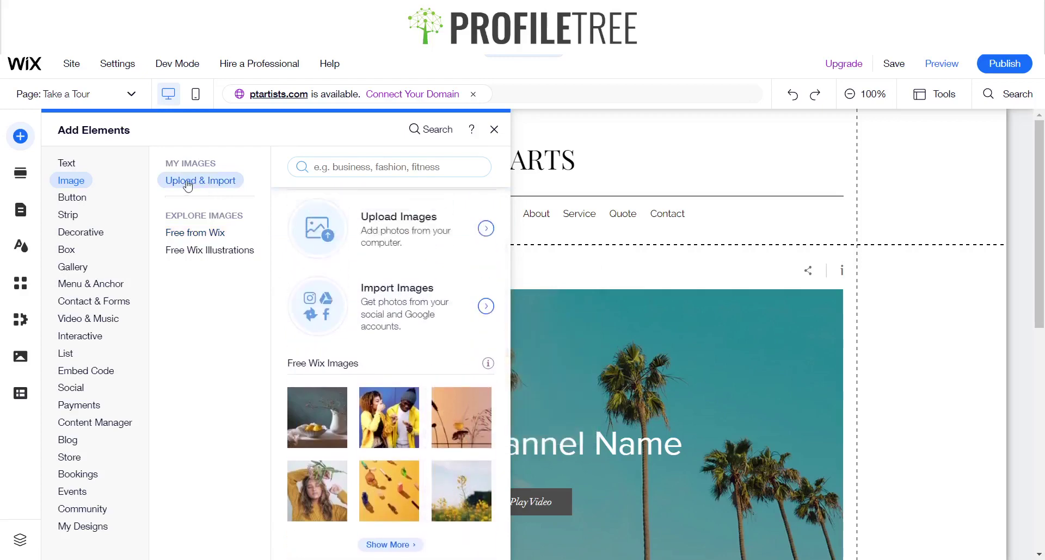
# Skip uploading and add the seascape photo from Media from Wix to the page
pyautogui.click(357, 262)
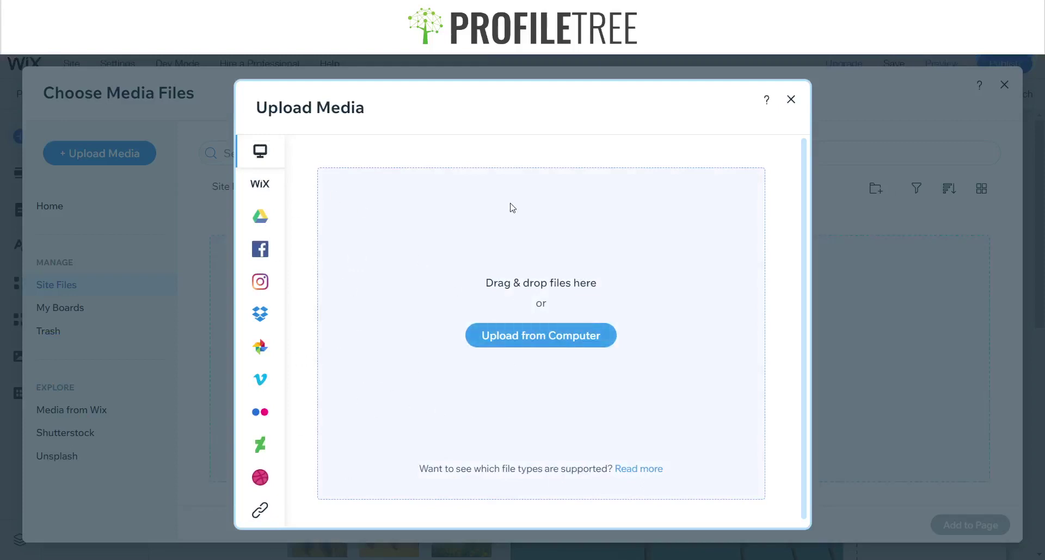
pyautogui.click(791, 99)
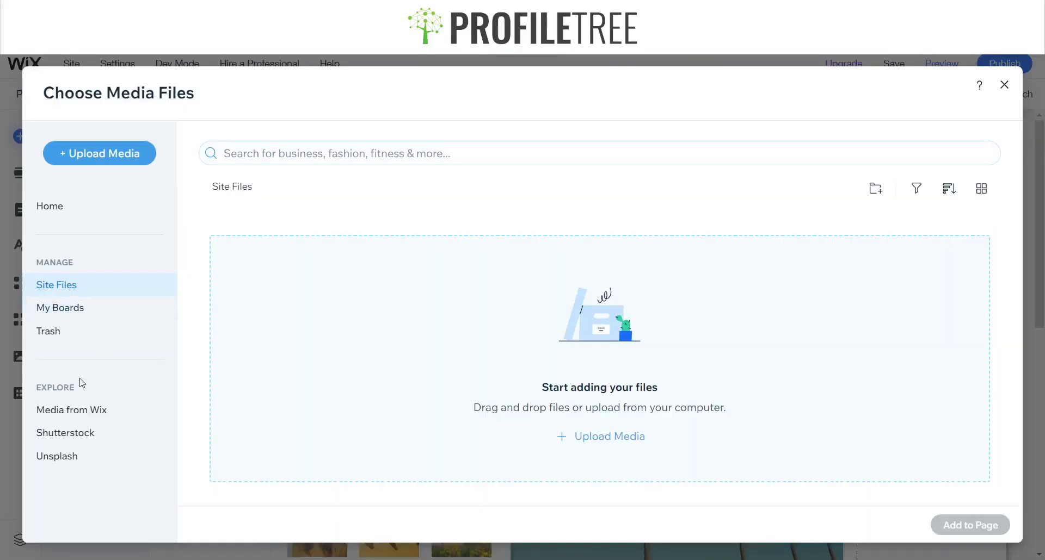
pyautogui.click(72, 430)
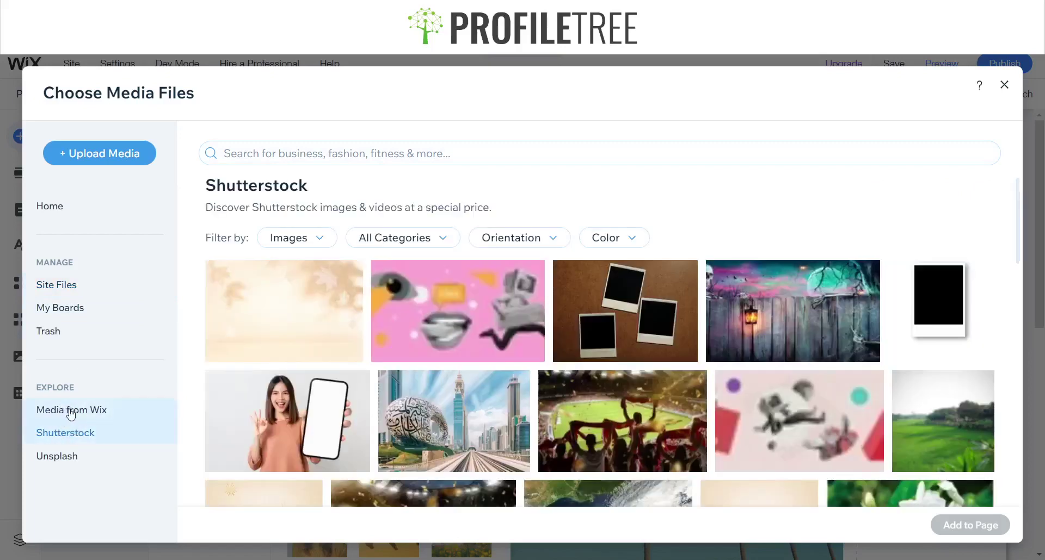
pyautogui.click(70, 415)
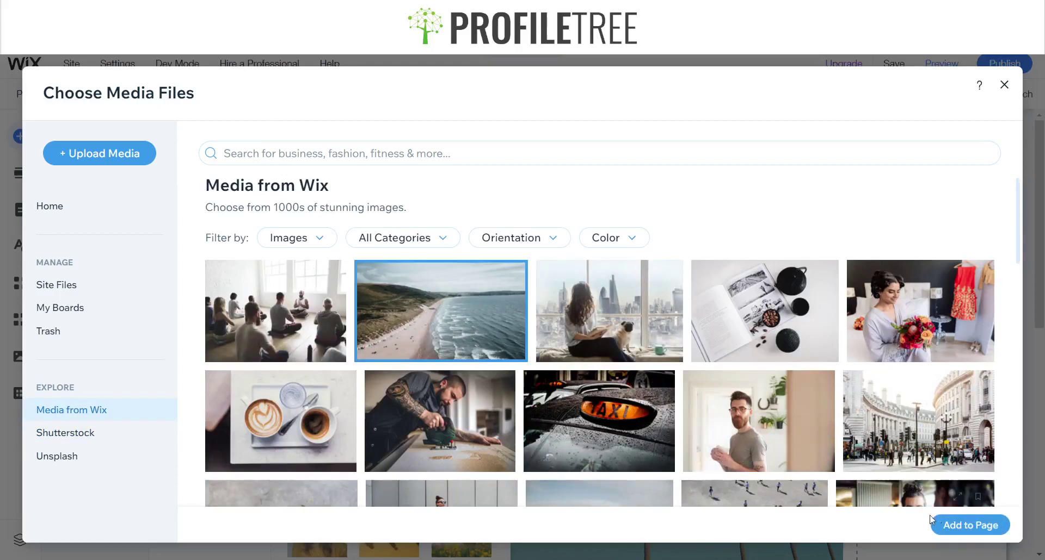
pyautogui.click(963, 531)
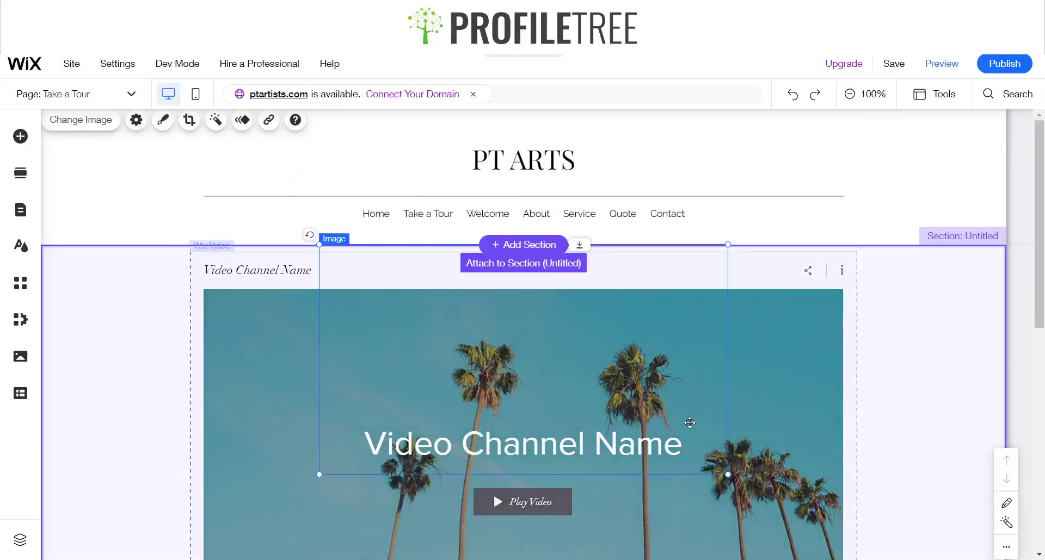
# Delete the beach photo that landed on the video widget
pyautogui.scroll(-3, 690, 422)
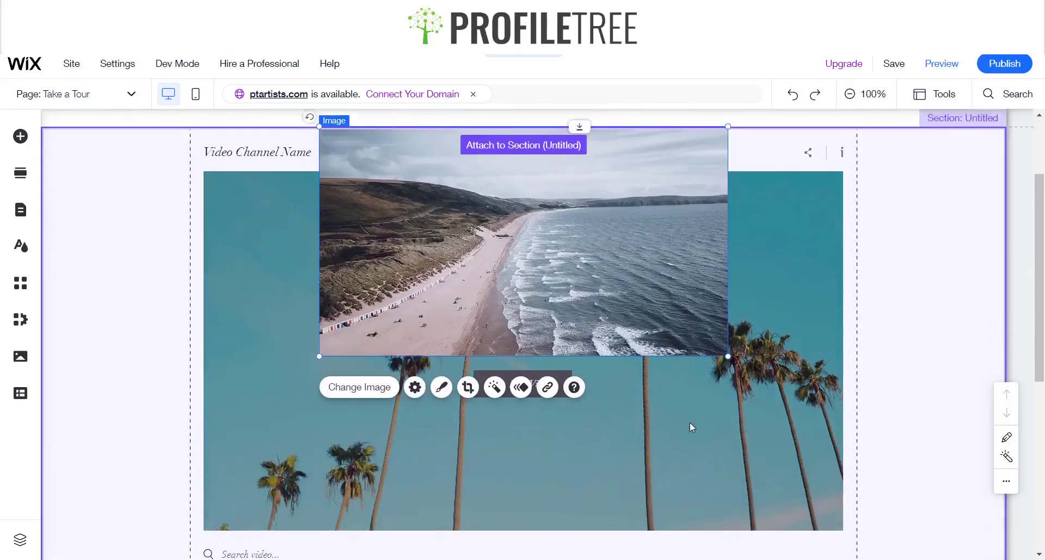
pyautogui.scroll(1, 684, 479)
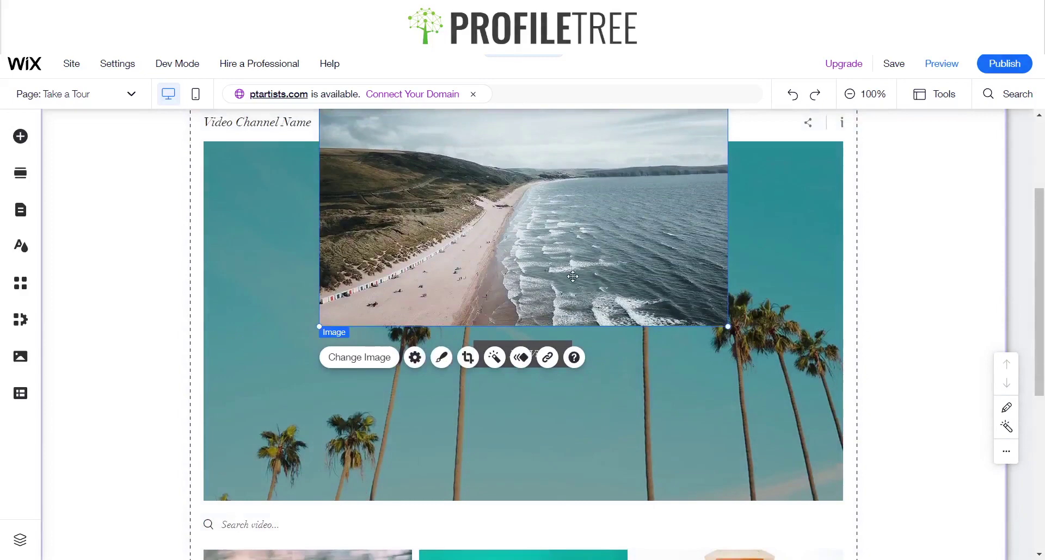
pyautogui.press('Delete')
# Add a blank section below the Wix Video strip
pyautogui.scroll(-6, 572, 275)
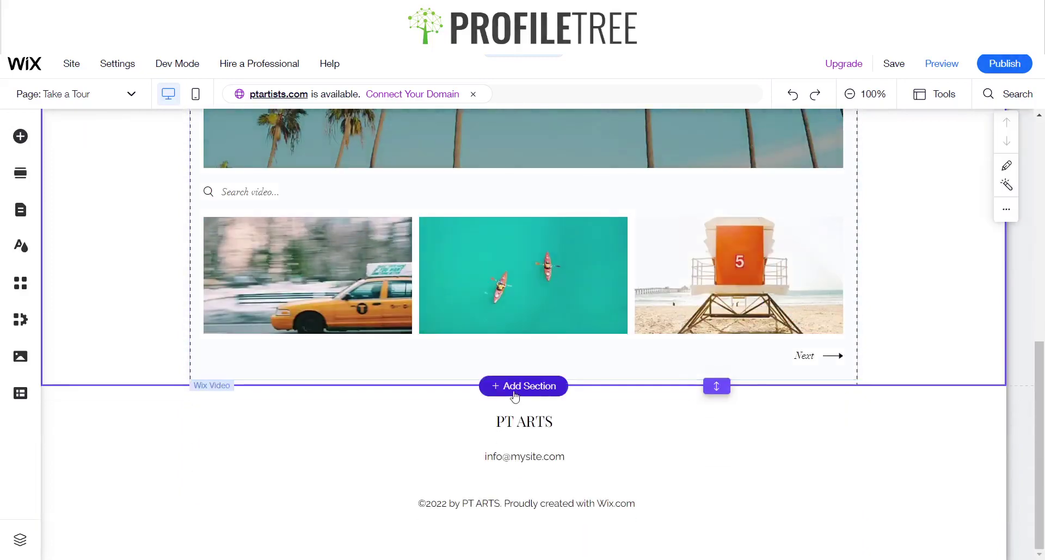
pyautogui.click(514, 387)
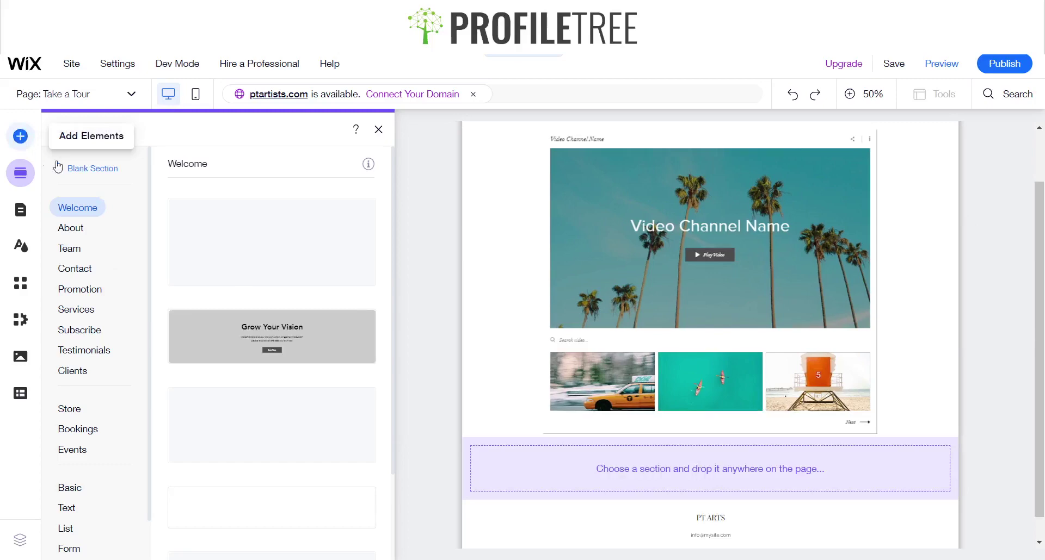
pyautogui.click(71, 173)
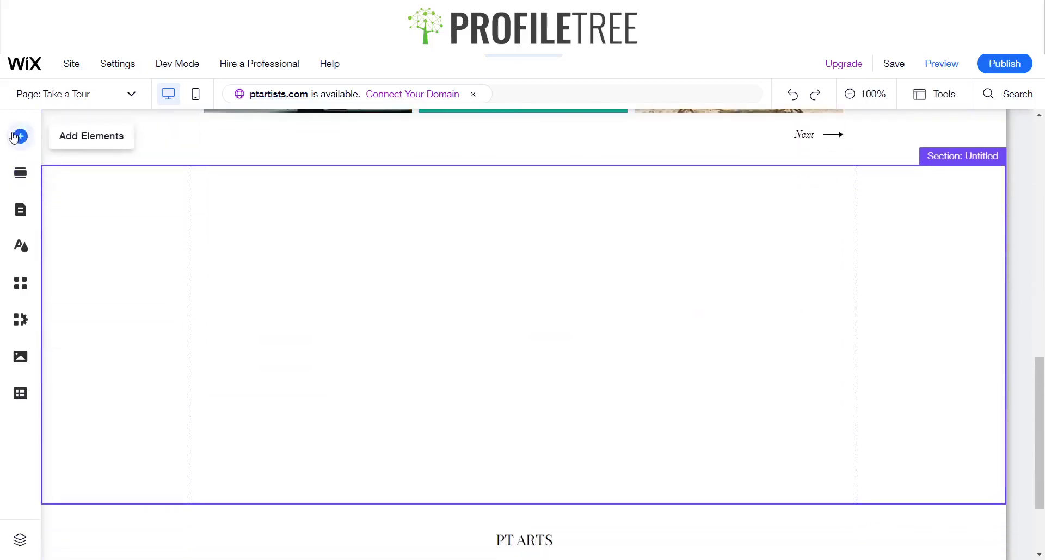
pyautogui.click(16, 138)
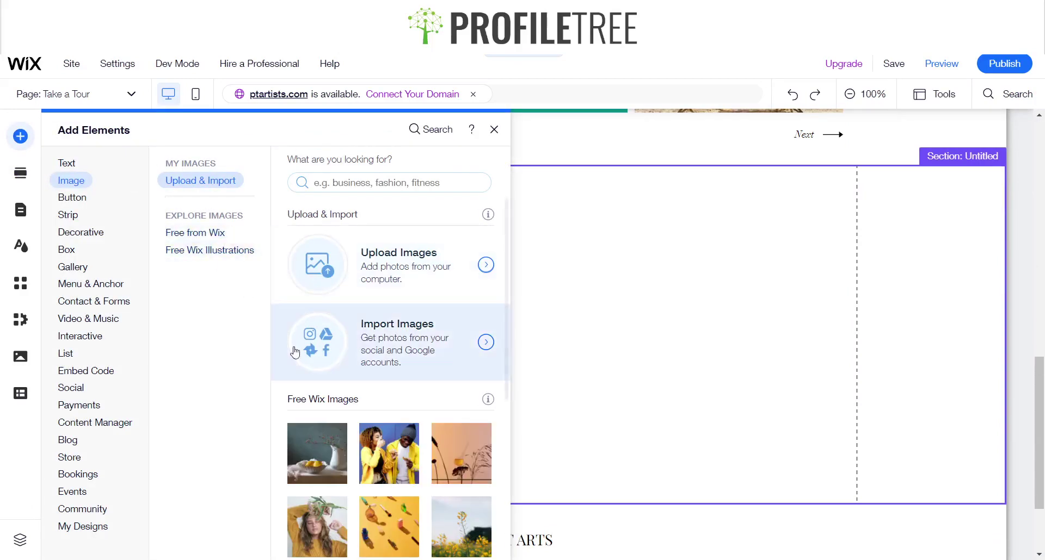
# Add the Seascape photo from Free from Wix images into the new section
pyautogui.click(203, 232)
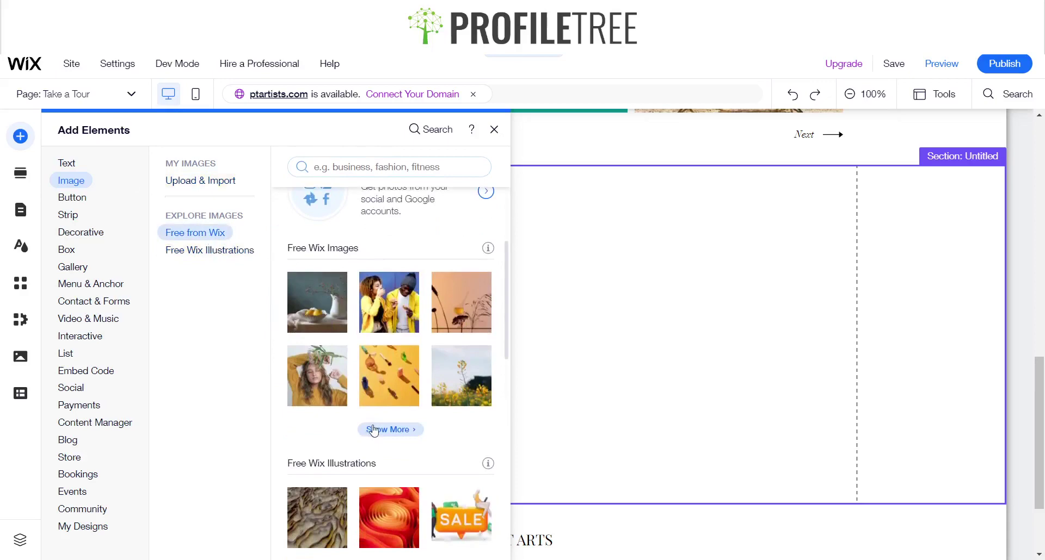
pyautogui.click(377, 430)
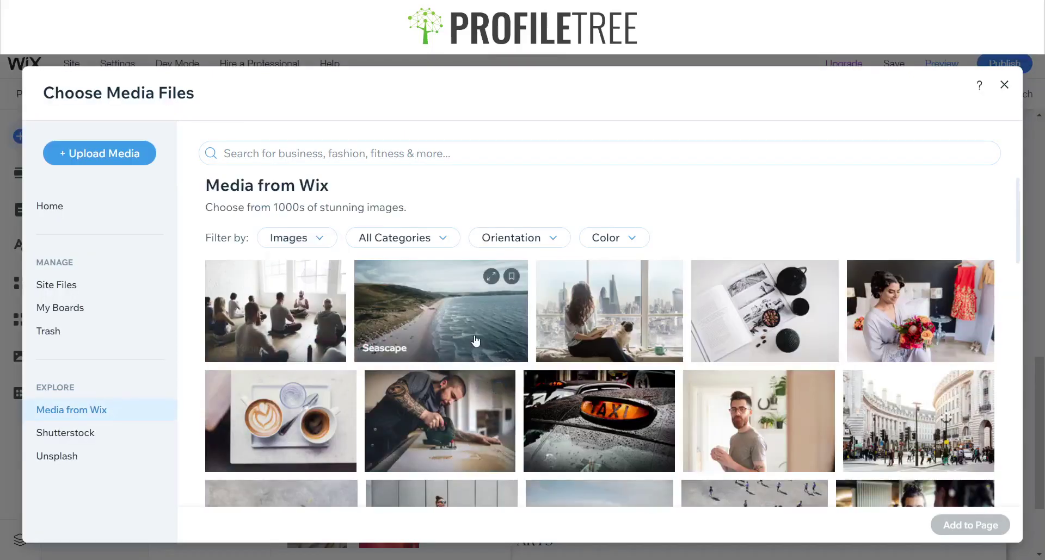
pyautogui.click(486, 350)
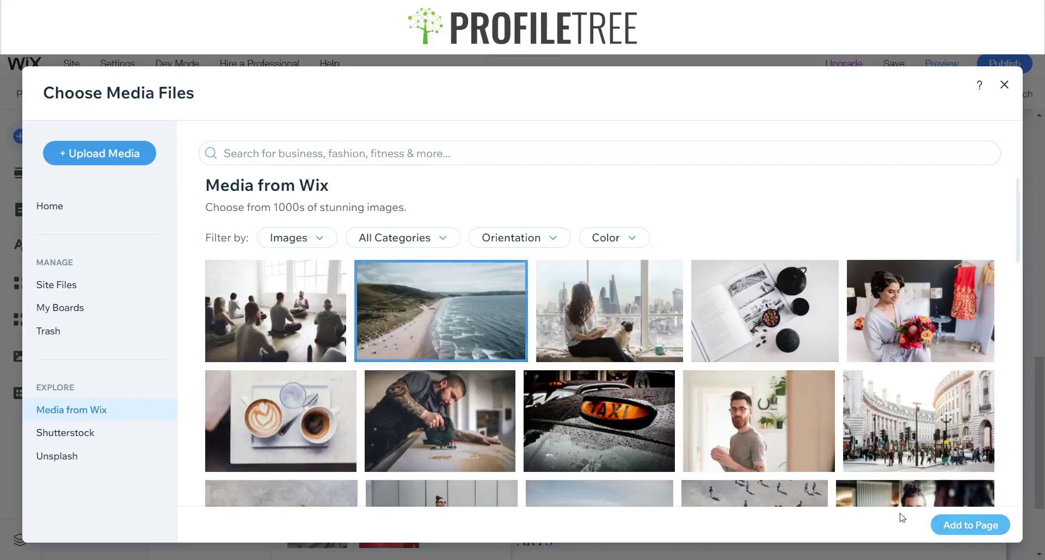
pyautogui.click(971, 526)
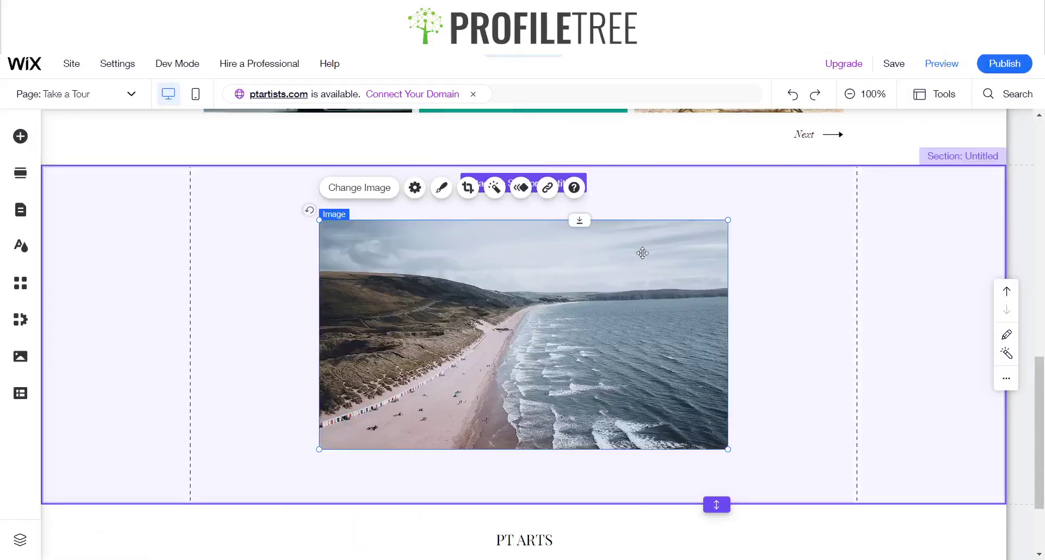
# Enlarge the seascape photo by its corner handle and centre it in the section
pyautogui.click(794, 227)
pyautogui.click(626, 248)
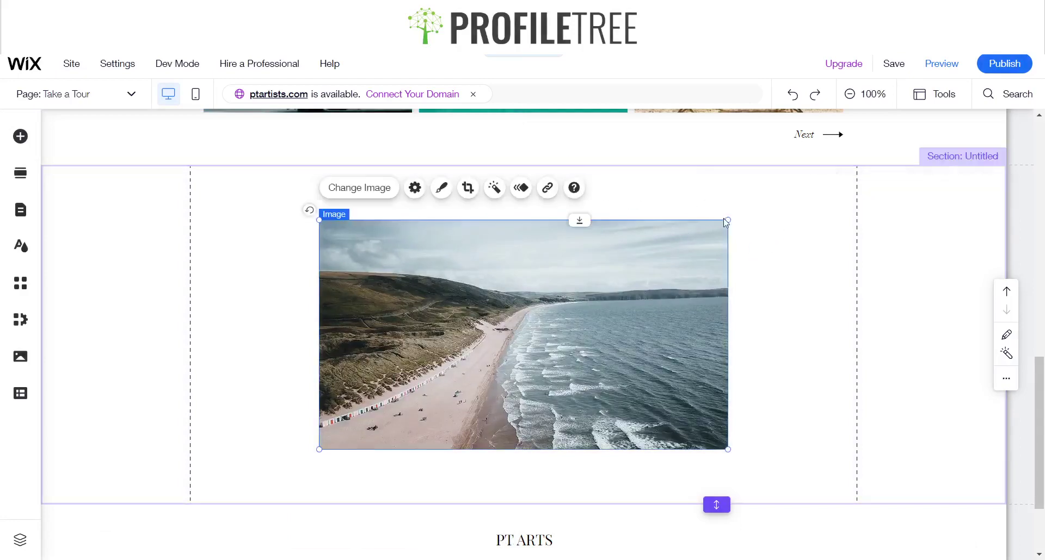
pyautogui.click(732, 229)
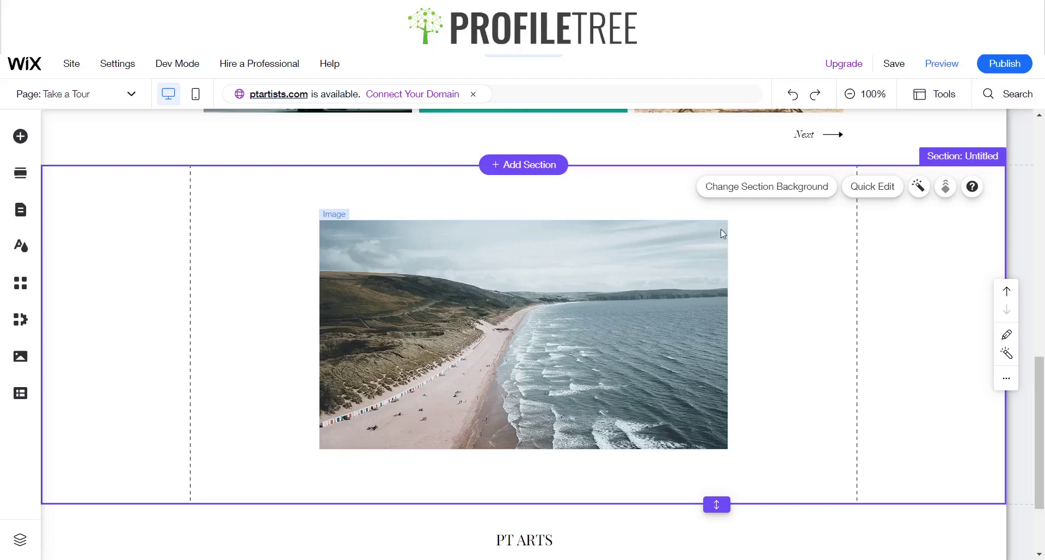
pyautogui.click(720, 229)
pyautogui.moveTo(728, 220); pyautogui.dragTo(839, 157)
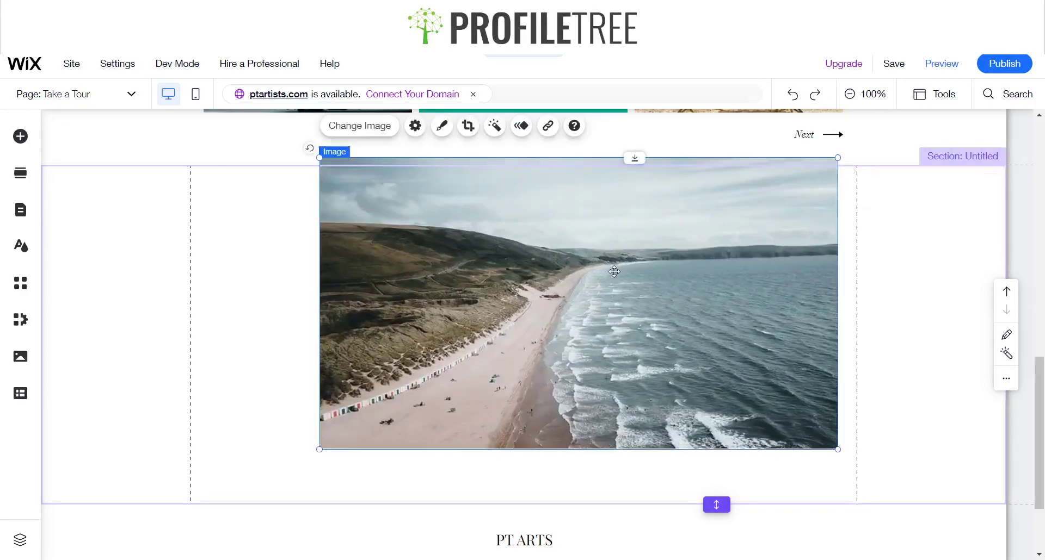
pyautogui.moveTo(633, 230)
pyautogui.mouseDown()
pyautogui.moveTo(592, 278)
pyautogui.moveTo(621, 262)
pyautogui.moveTo(584, 268)
pyautogui.mouseUp()
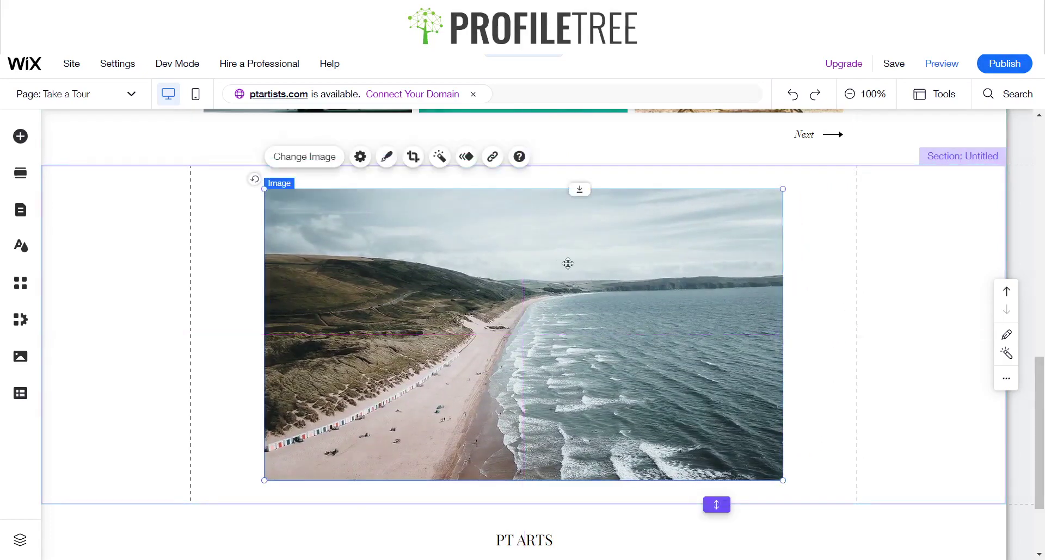
pyautogui.moveTo(304, 156)
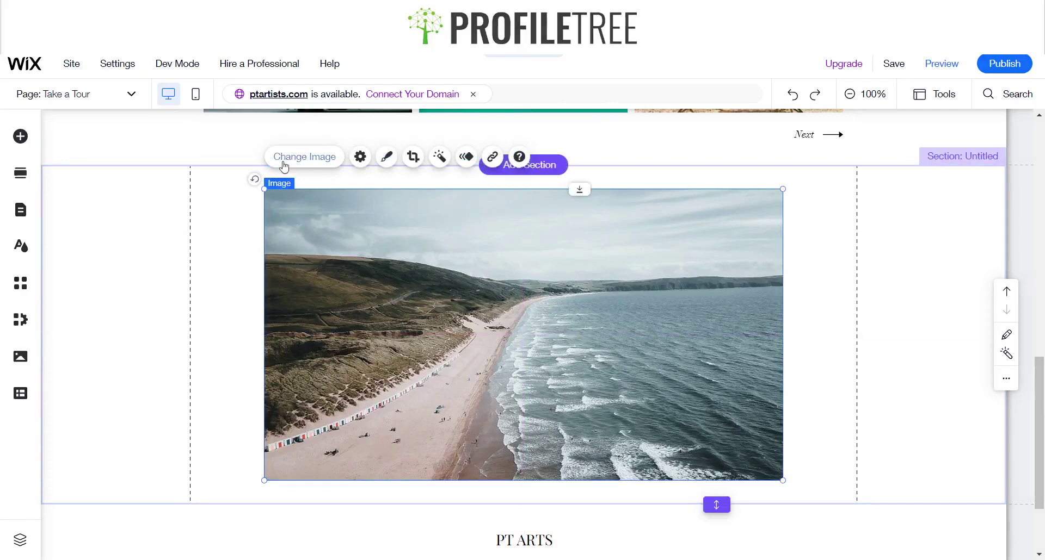
# Open Change Image, then close the picker keeping the current seascape photo
pyautogui.click(304, 165)
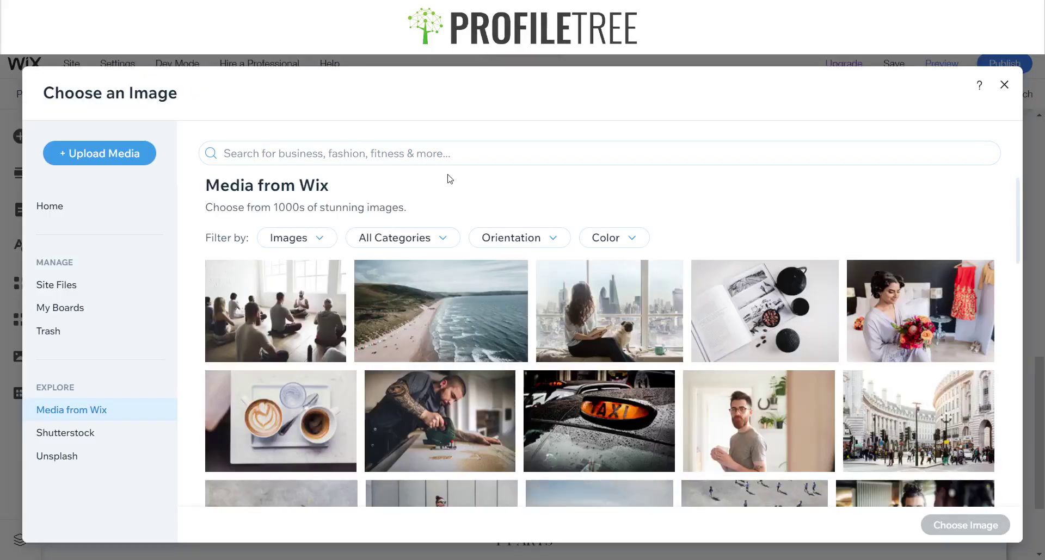
pyautogui.click(1006, 87)
pyautogui.scroll(2, 734, 316)
pyautogui.scroll(1, 735, 316)
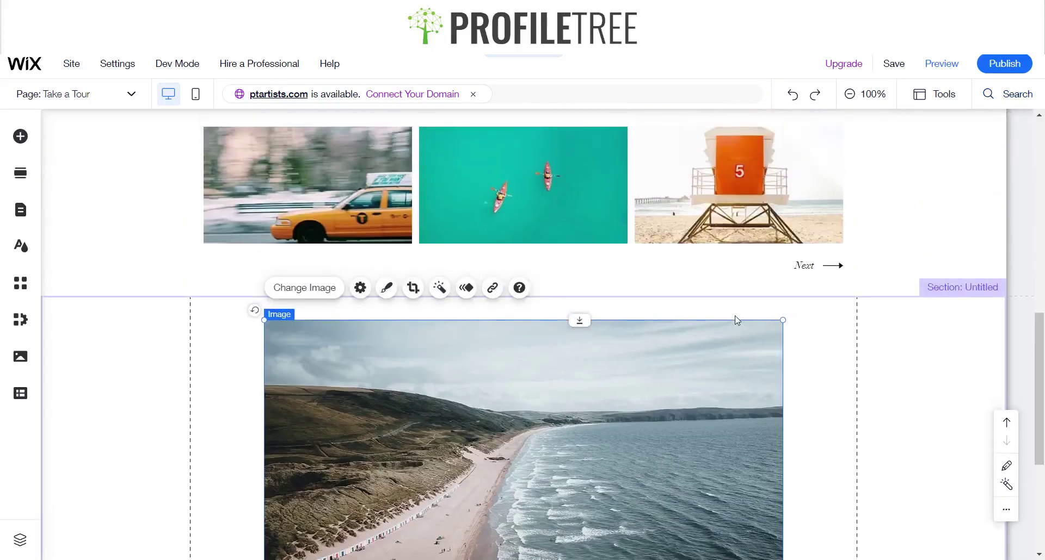